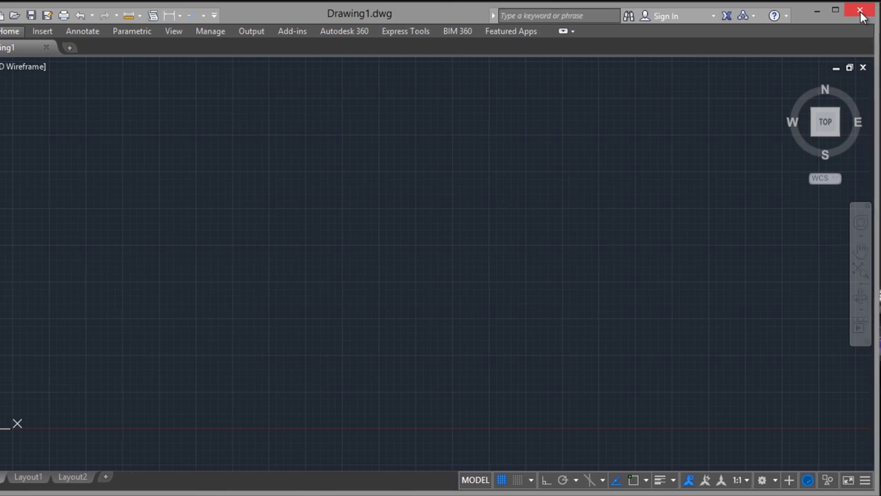
Close AutoCAD and list all apps to find AutoCAD 2015's Reset Settings to Default tool.
click(862, 15)
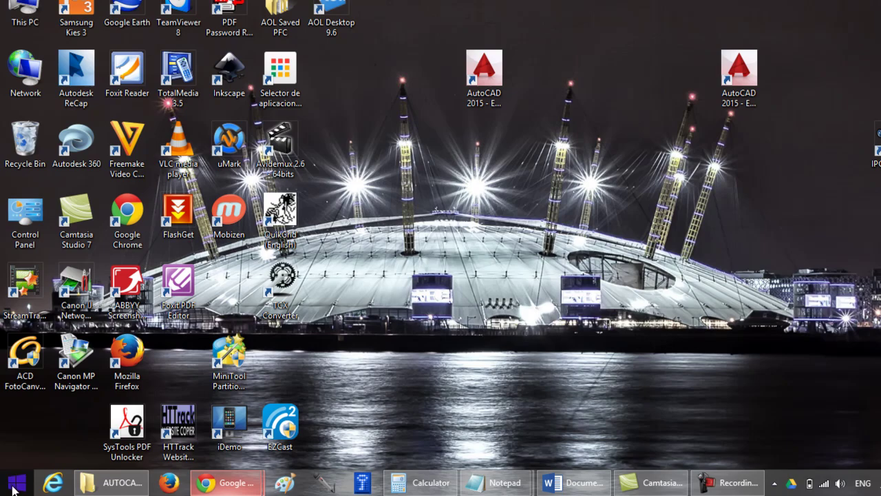
click(14, 488)
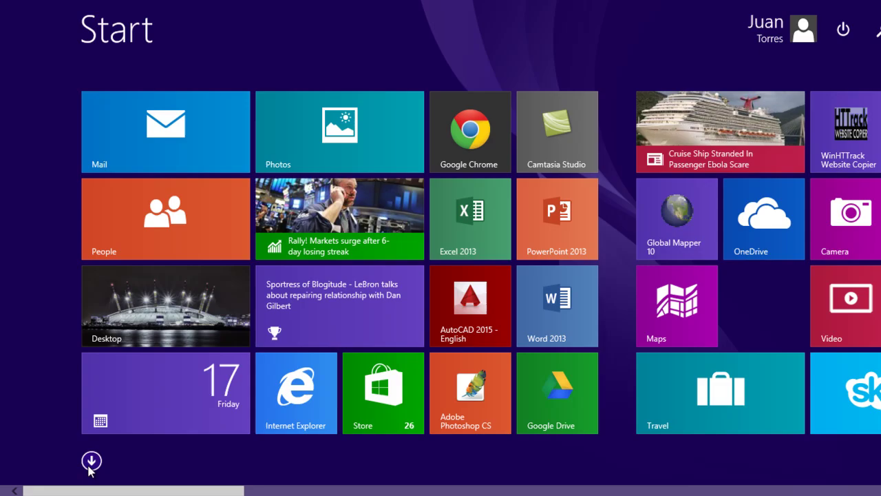
click(92, 461)
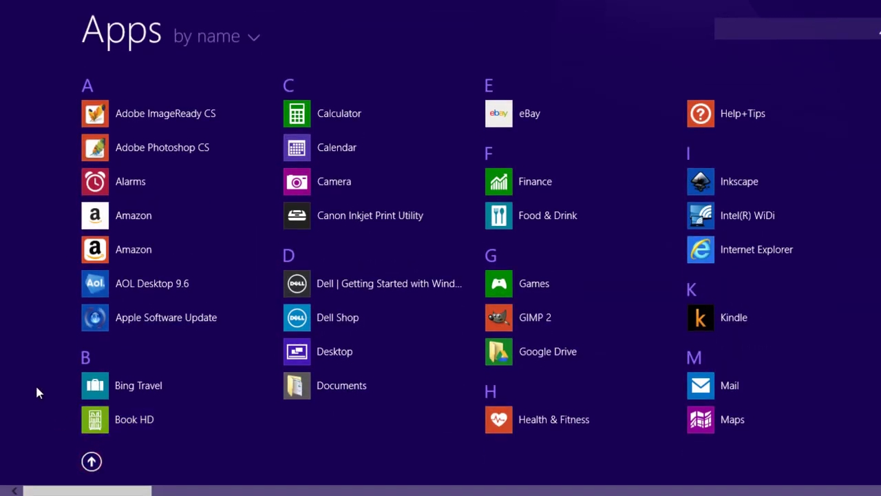
drag(79, 490, 343, 492)
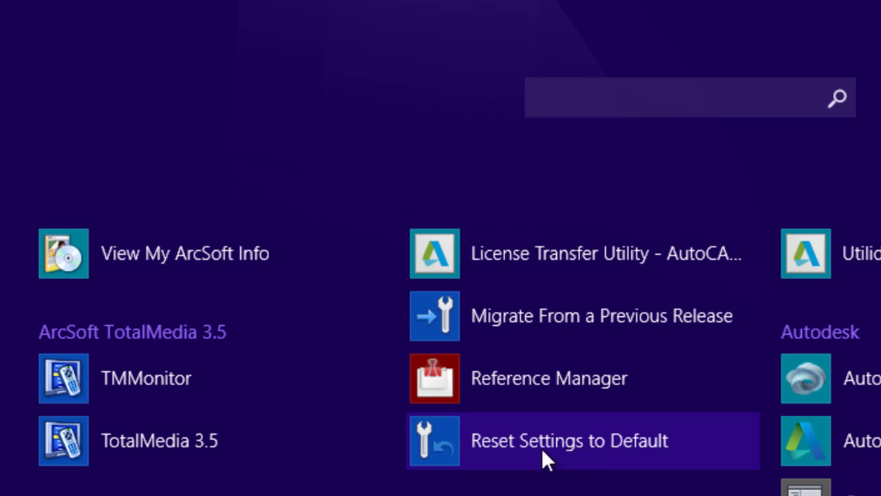
Launch Reset Settings to Default and expand Autodesk > AutoCAD 2013 - English in All Programs.
click(505, 439)
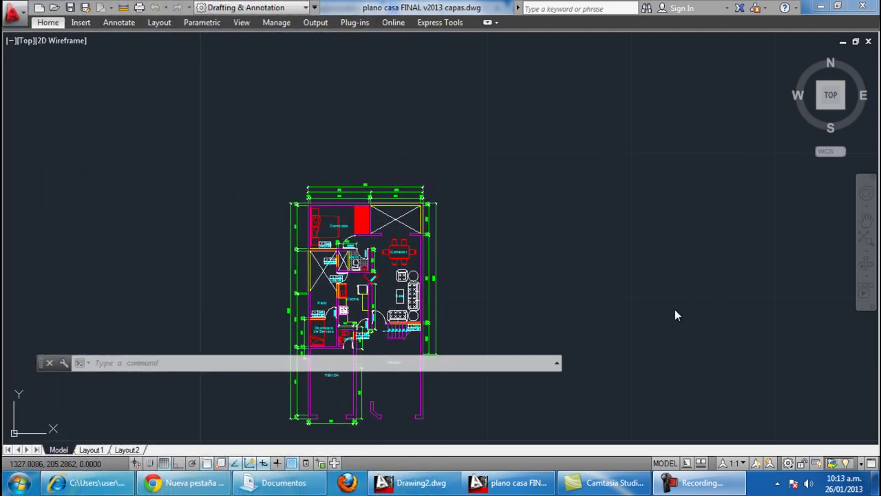
click(19, 487)
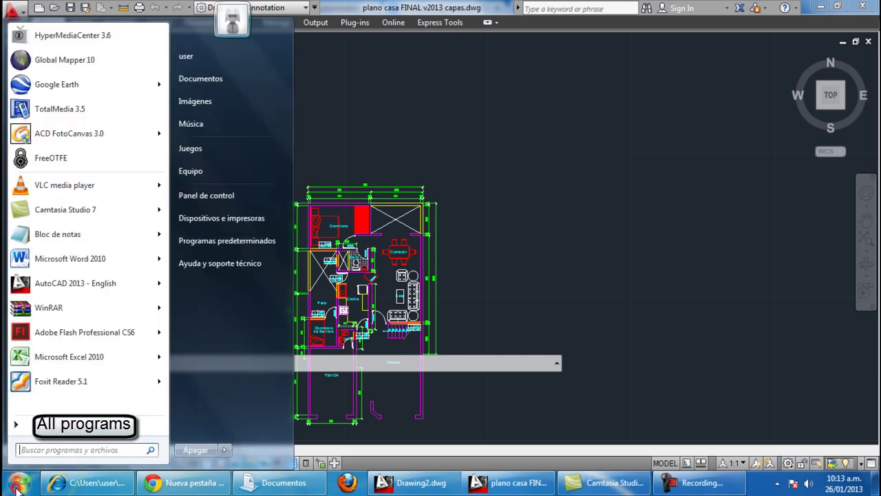
click(26, 425)
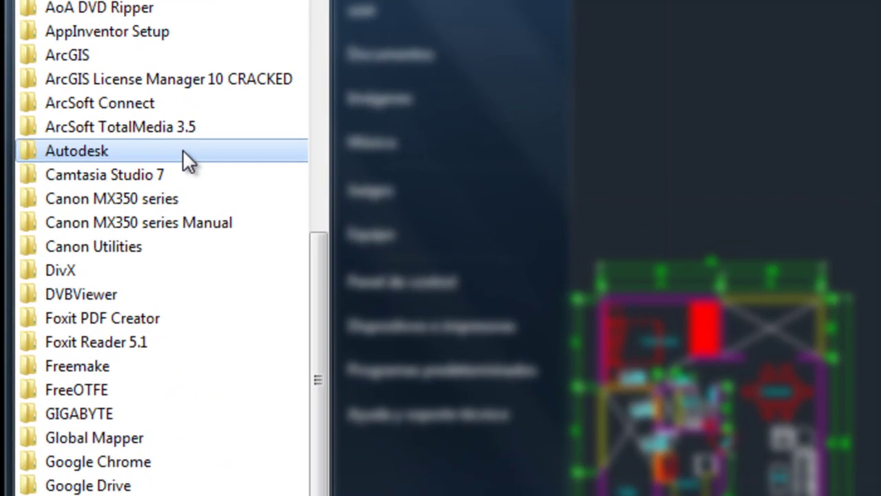
click(182, 150)
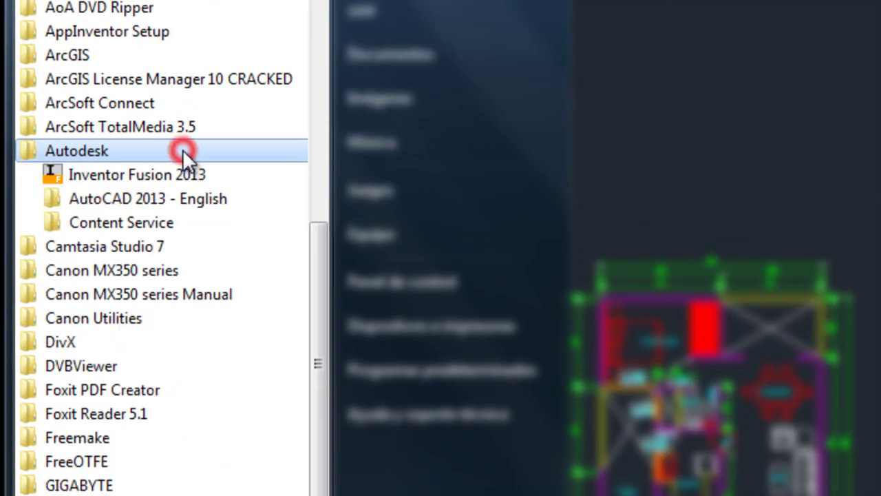
click(190, 201)
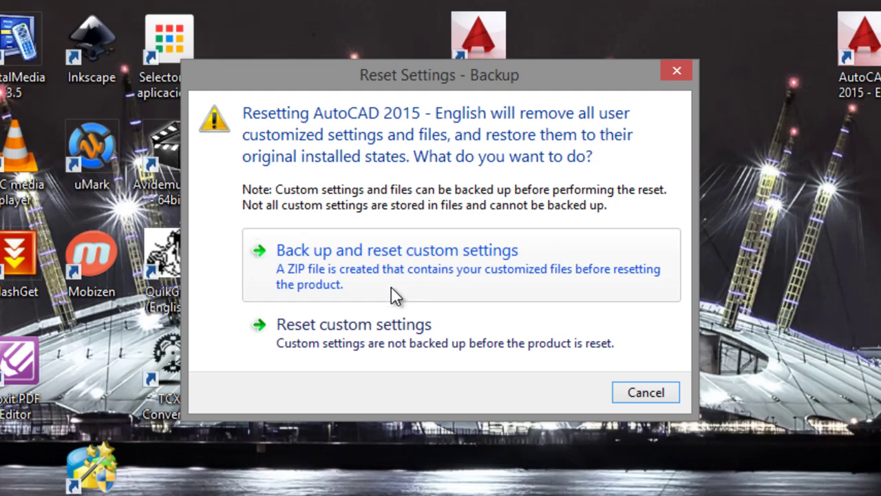
Reset AutoCAD 2015's custom settings without a backup and acknowledge the success message.
click(322, 332)
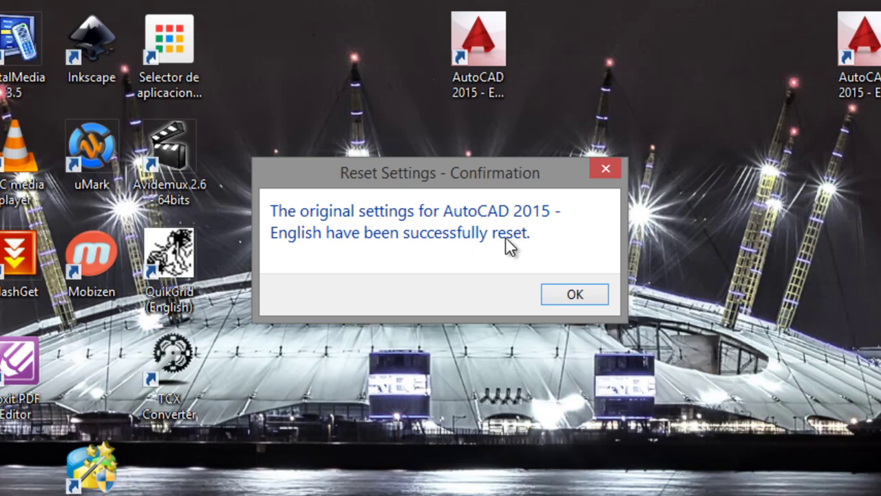
click(571, 294)
Relaunch AutoCAD 2015 from the desktop shortcut and start a blank Drawing1.
double_click(473, 93)
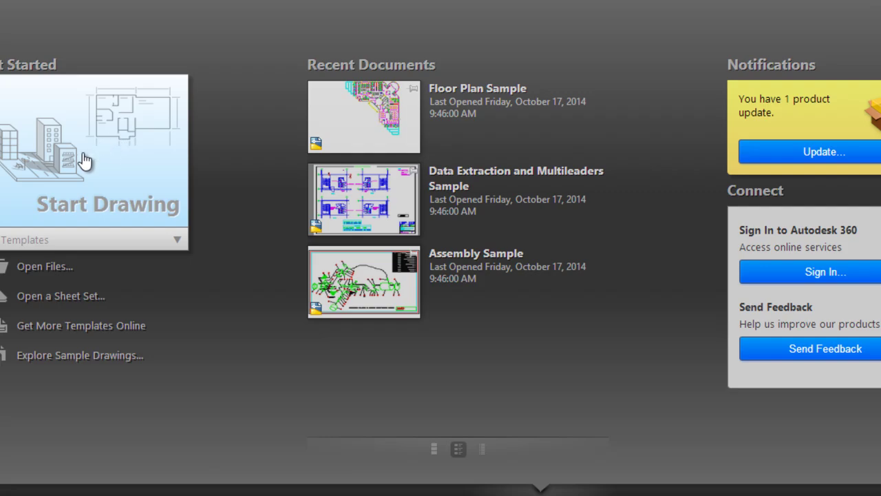
click(84, 161)
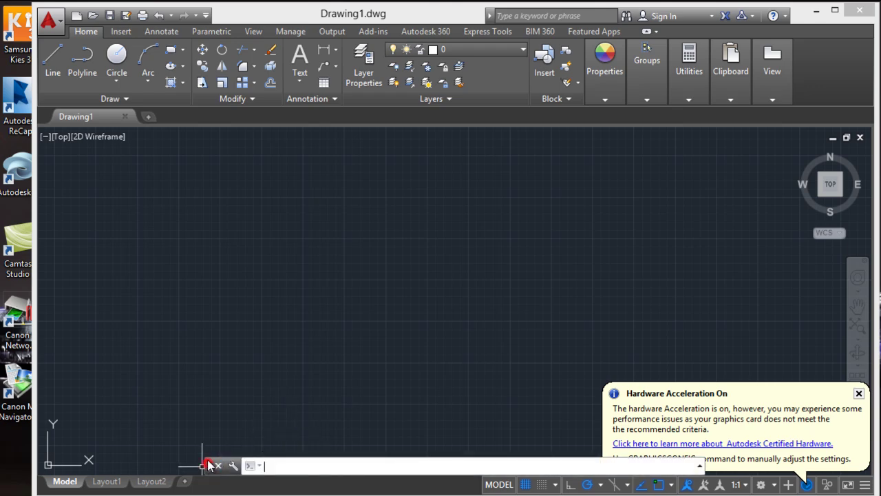
Dock the floating command line at the window bottom and close the Hardware Acceleration balloon.
drag(210, 466, 38, 475)
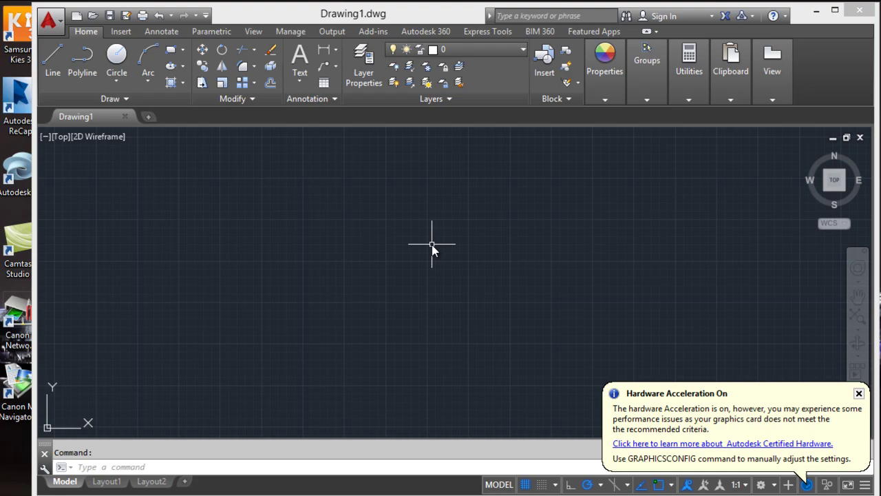
click(857, 397)
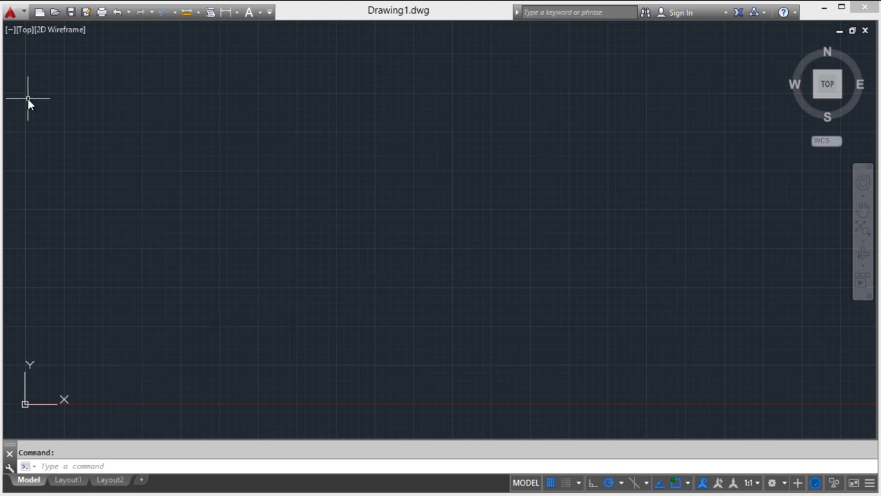
click(55, 466)
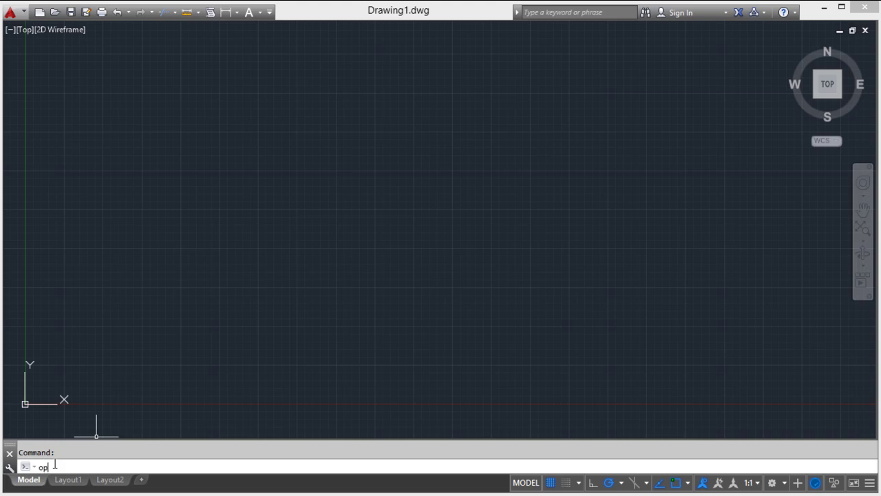
text(op)
text(t)
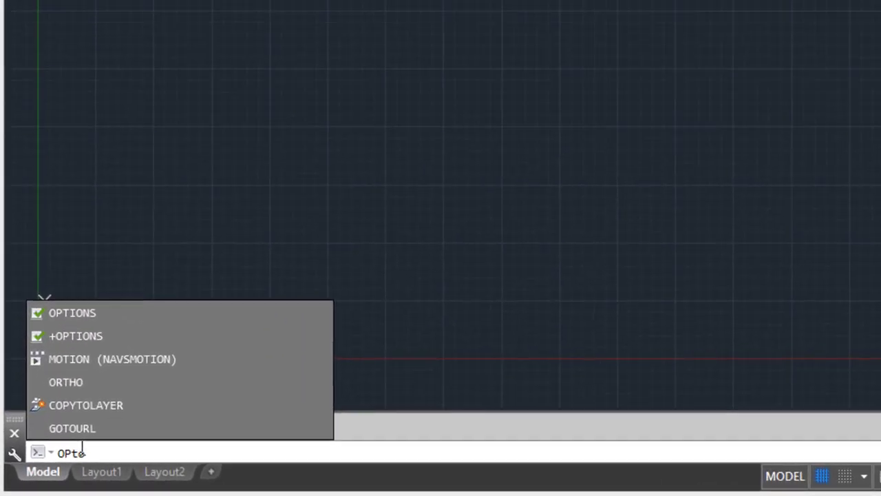
text(i)
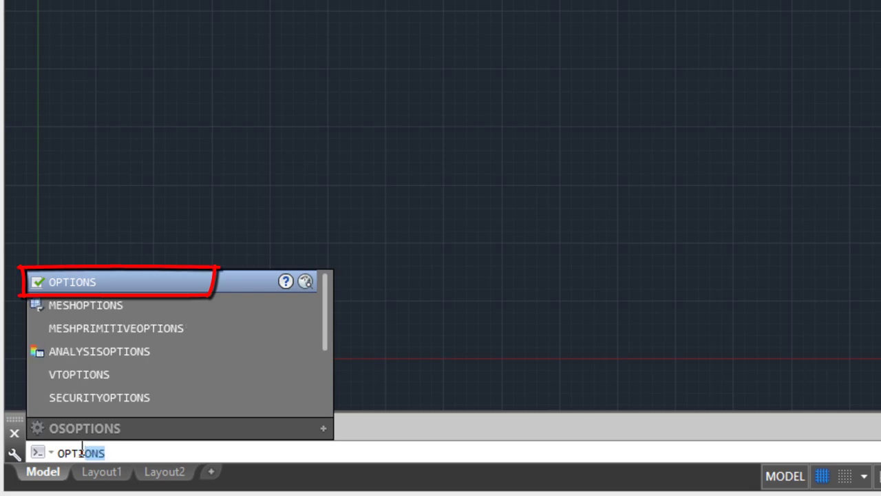
key(Down)
key(Down)
key(Down)
key(Down)
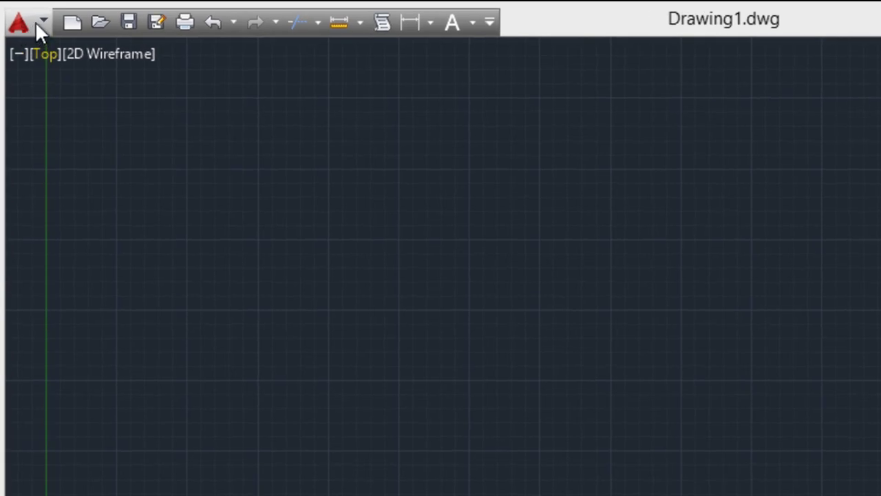
In Options > Profiles, reset the Unnamed Profile to defaults and confirm.
click(44, 21)
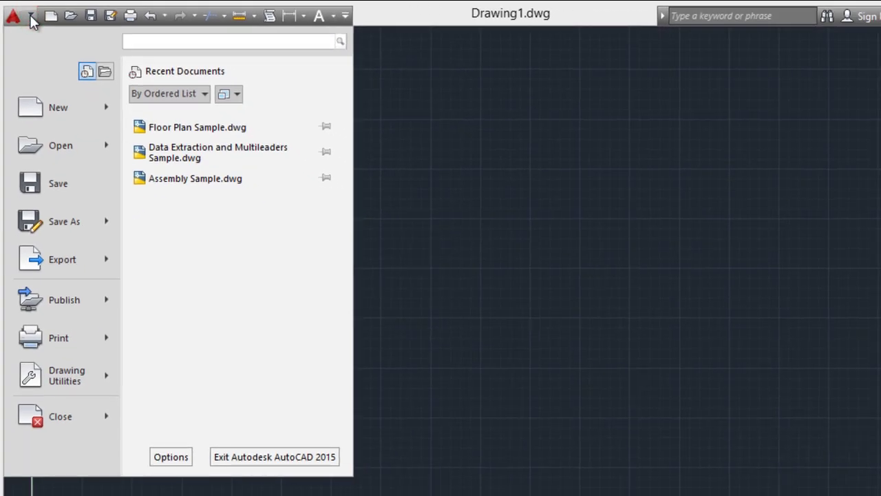
click(172, 457)
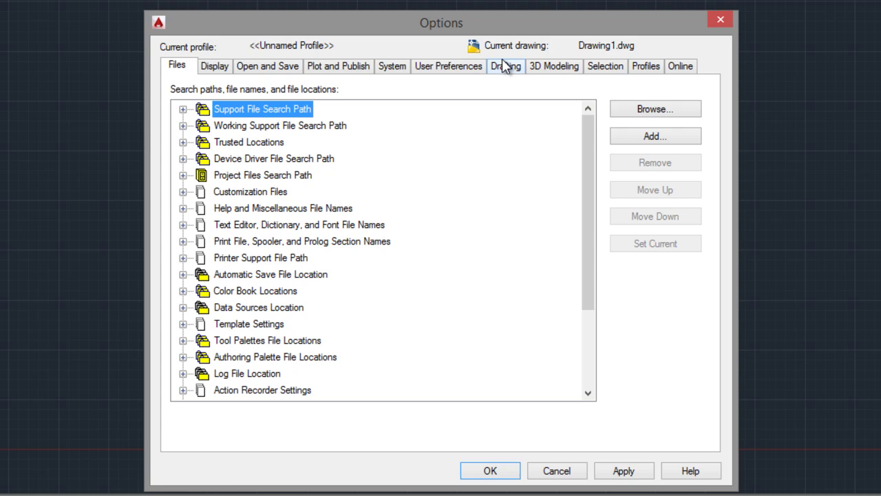
click(648, 69)
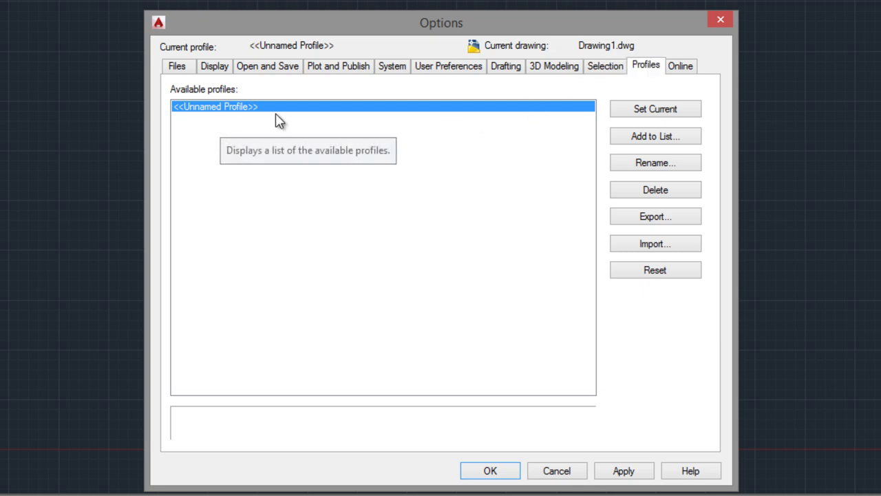
click(222, 110)
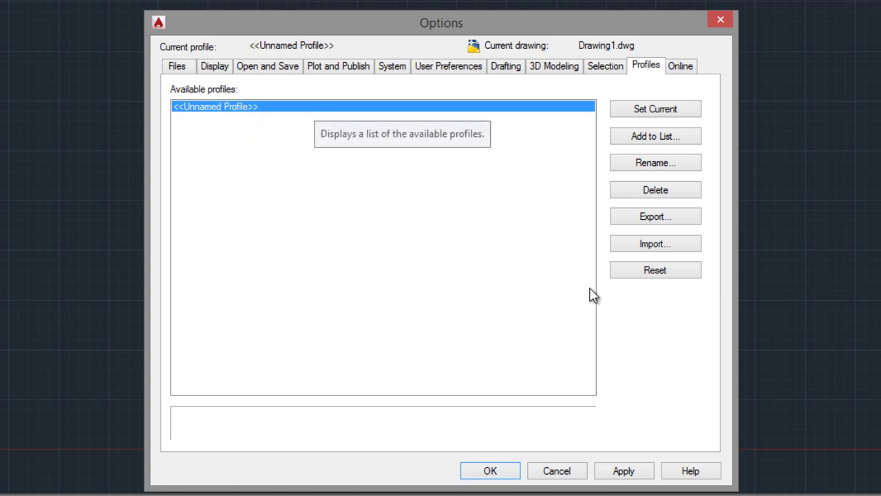
key(alt)
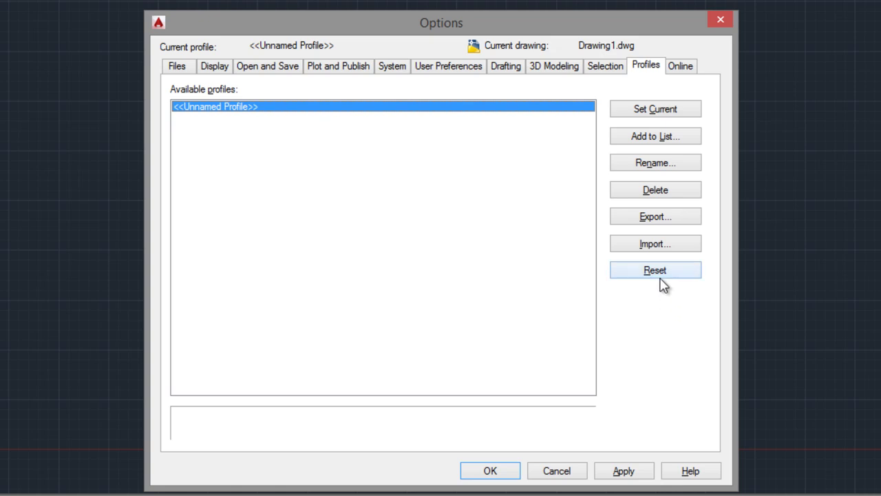
click(659, 273)
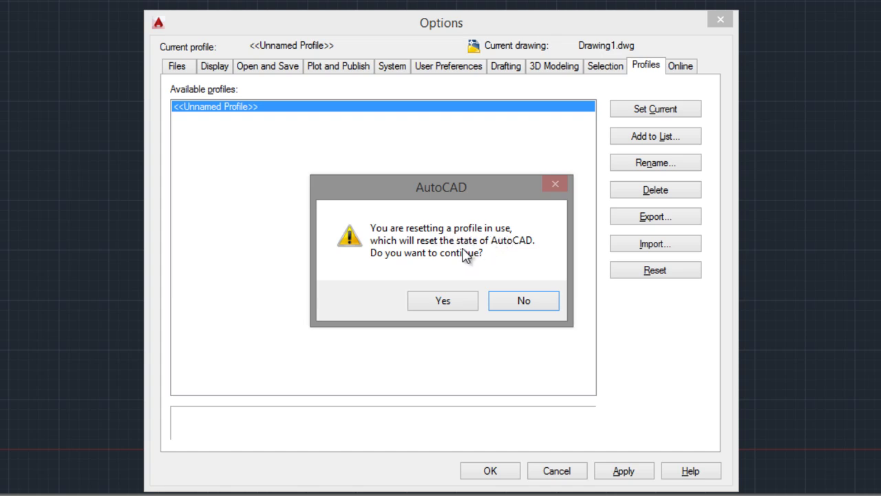
click(438, 302)
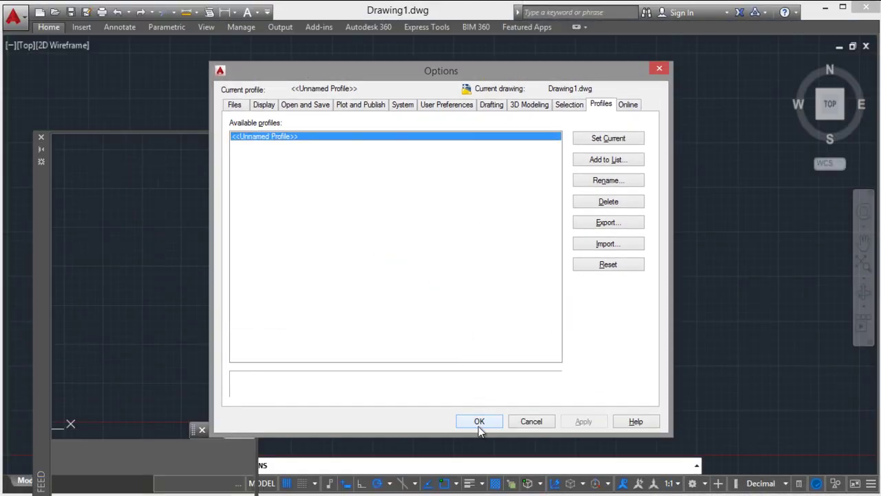
Accept the Options dialog with OK.
click(480, 422)
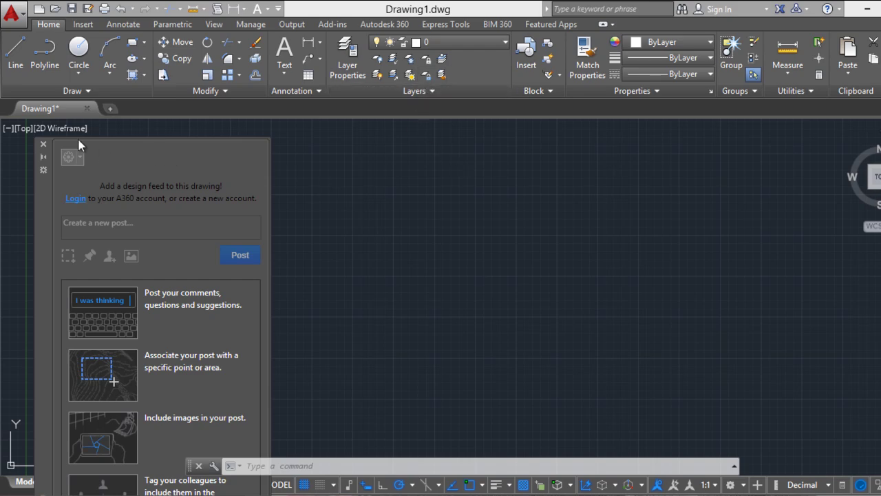
Close the Design Feed palette and reopen Options with the OPTIONS command.
click(43, 145)
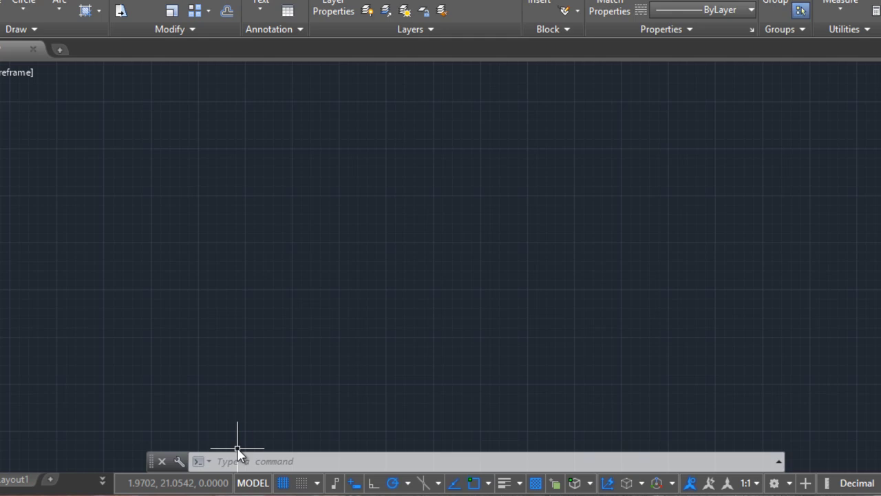
click(167, 449)
text(opti)
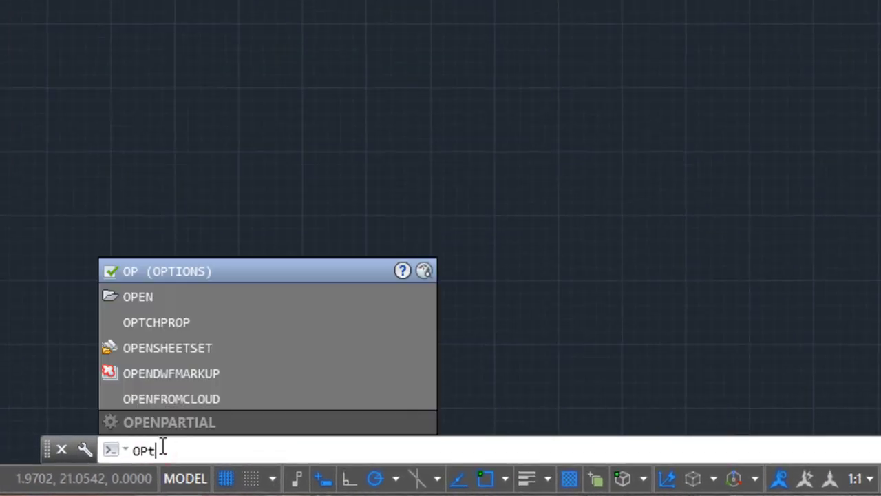
text(ons)
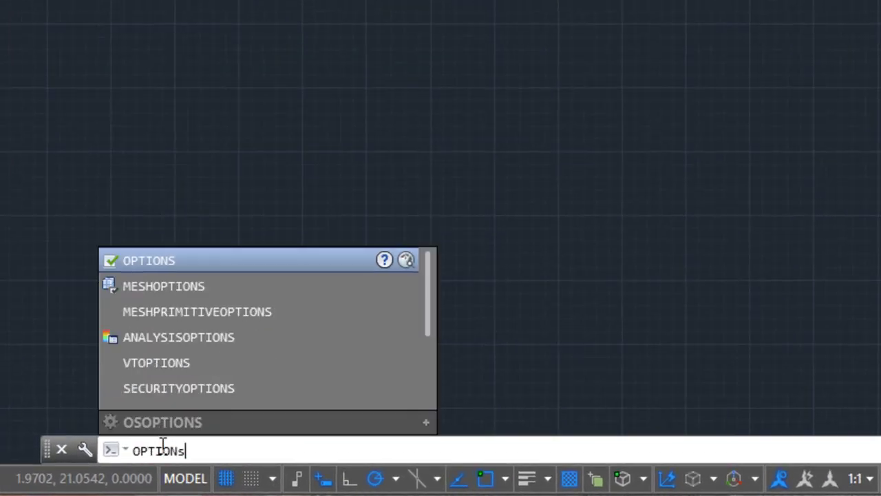
key(Return)
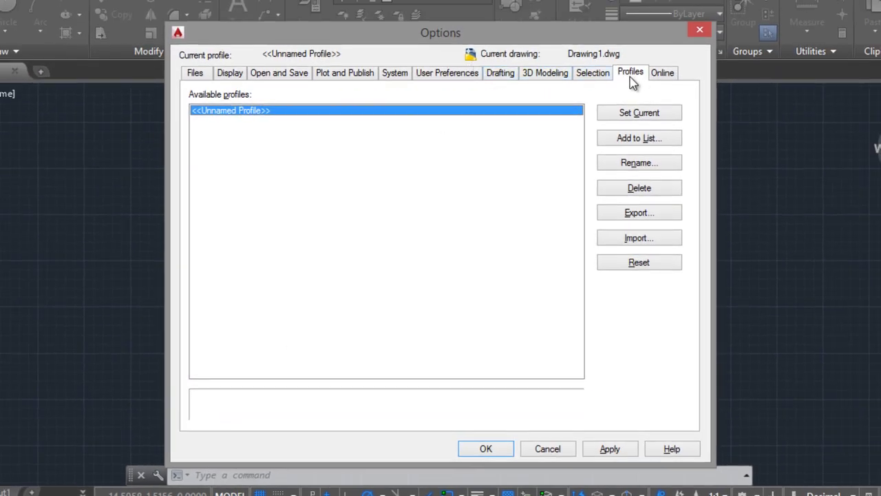
Add a new profile named with the user's first name plus 'Profile' via Add to List.
click(641, 140)
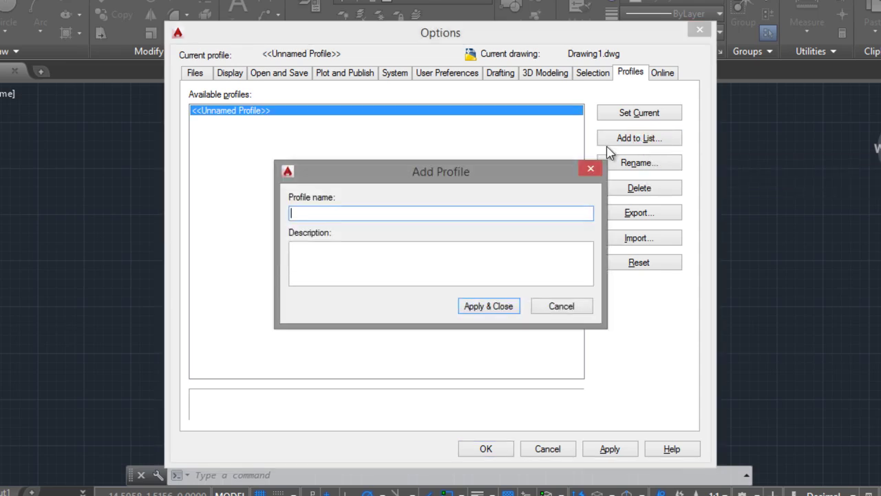
click(445, 215)
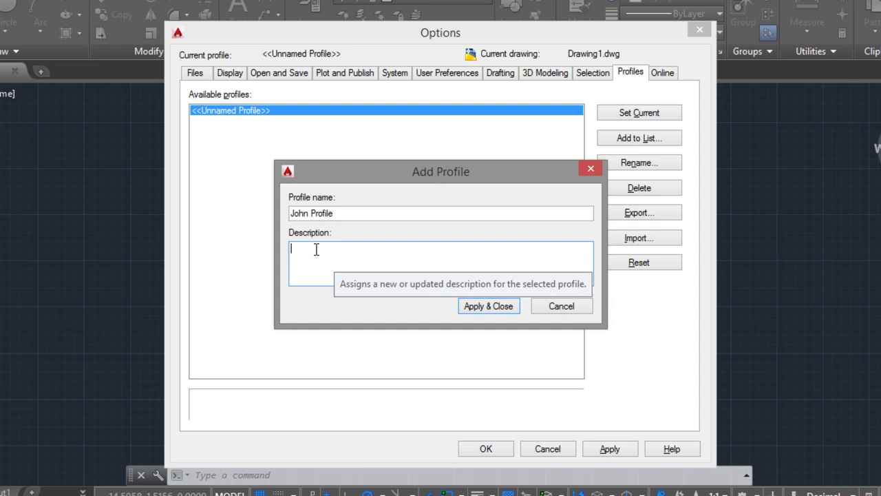
click(490, 308)
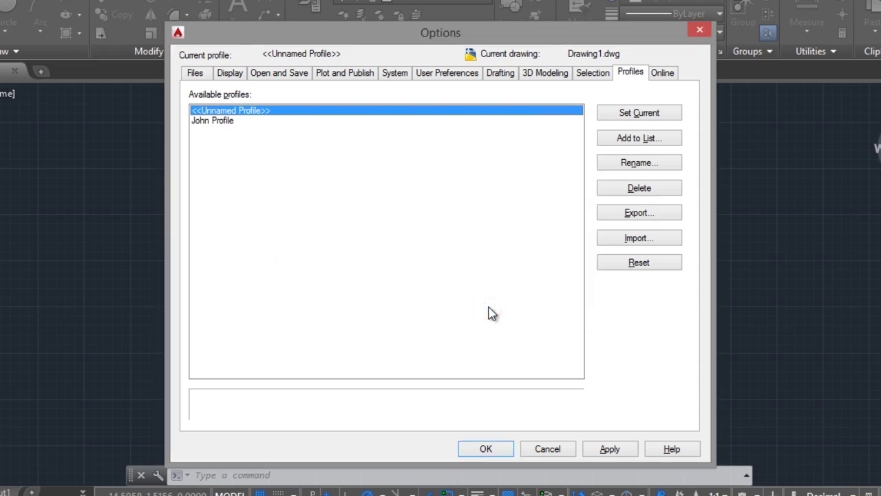
Select the new profile in the Available profiles list and close Options.
click(231, 122)
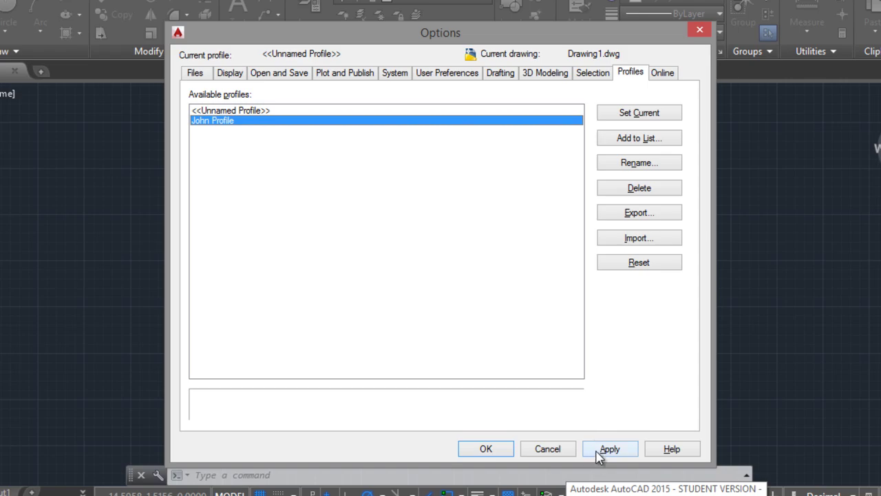
key(Return)
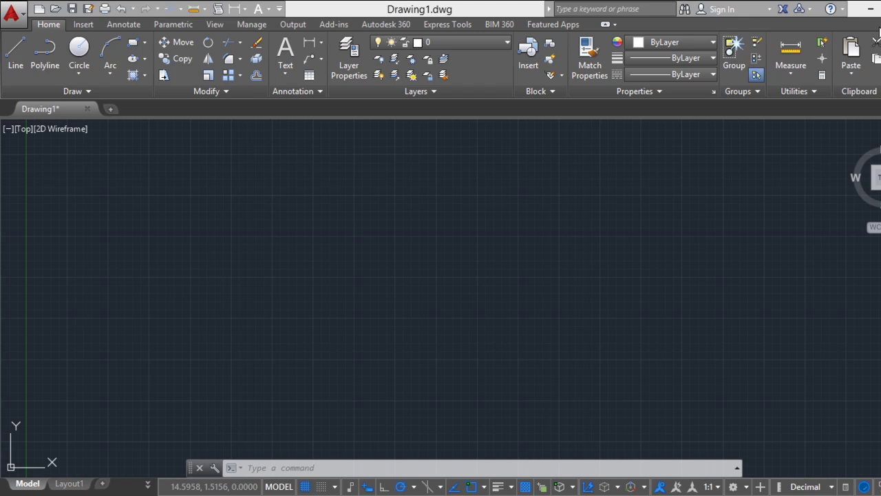
Exit AutoCAD and discard the unsaved changes to Drawing1.dwg.
click(880, 2)
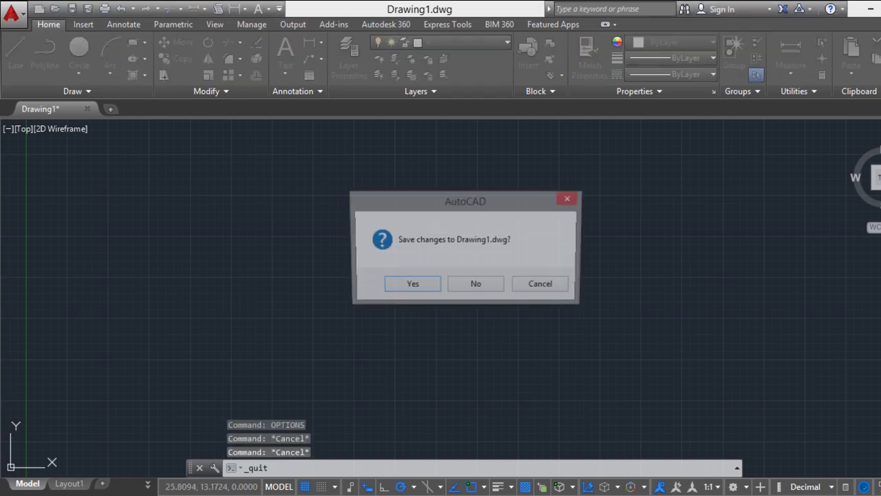
click(462, 290)
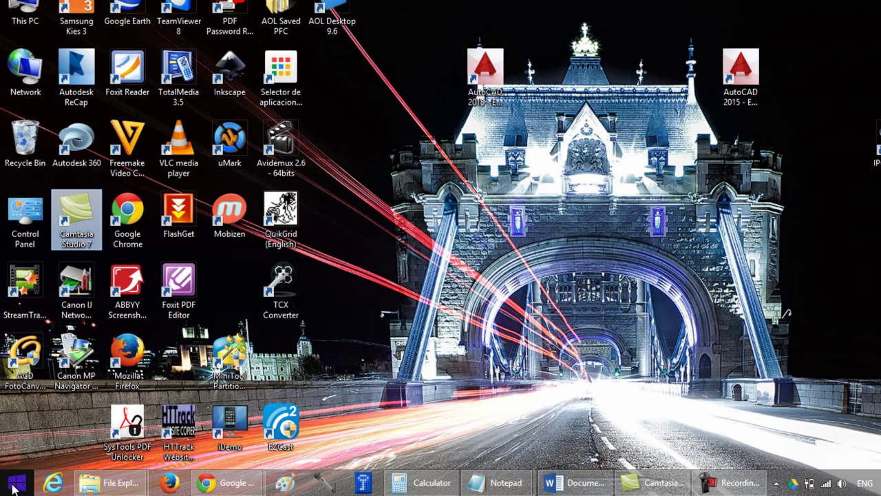
Bring up the Start screen's Apps by name list, scrolled to the AutoCAD 2015 - English group.
click(12, 487)
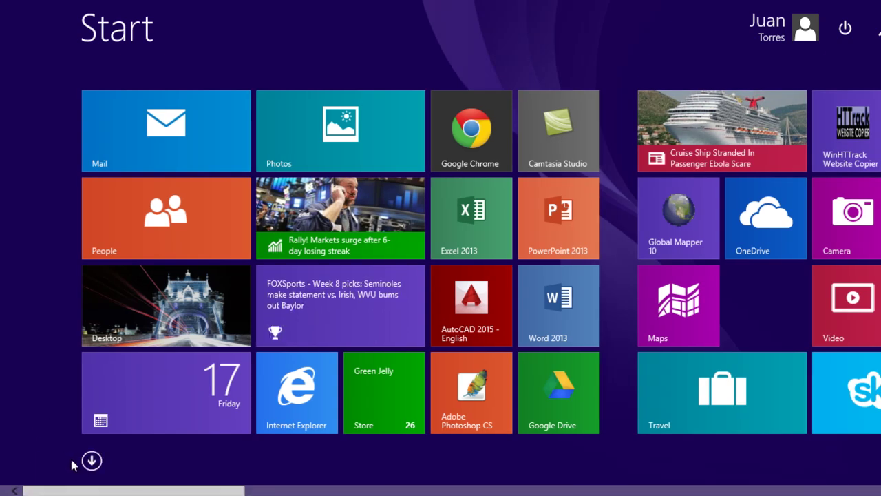
click(92, 461)
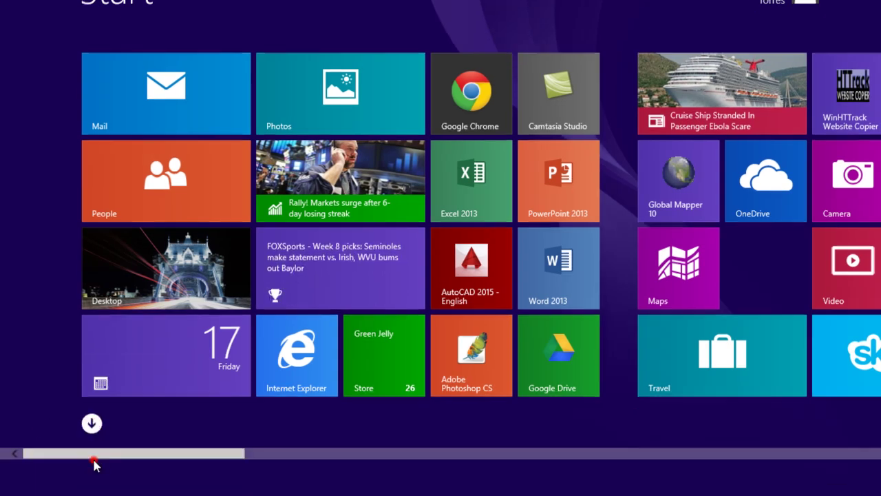
drag(129, 493, 412, 493)
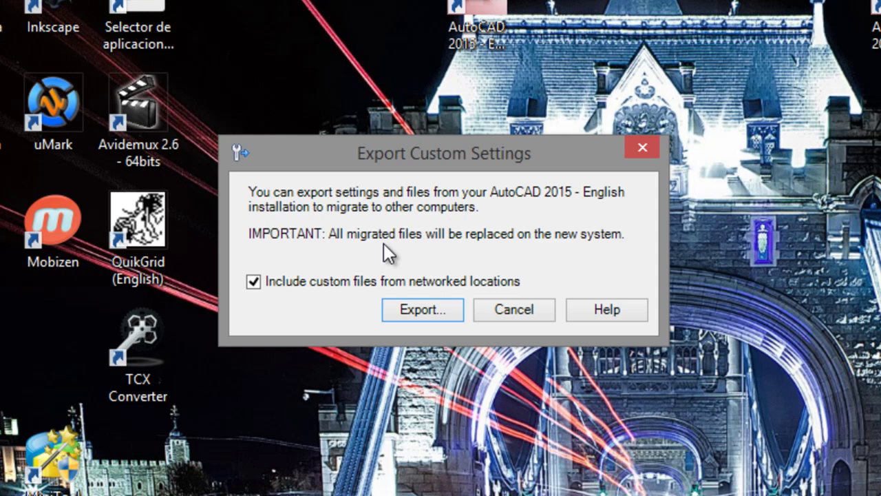
Export the settings as AutoCAD 2015 - English_cust_settings.zip into C:\Cad Practice and acknowledge the success message.
click(422, 310)
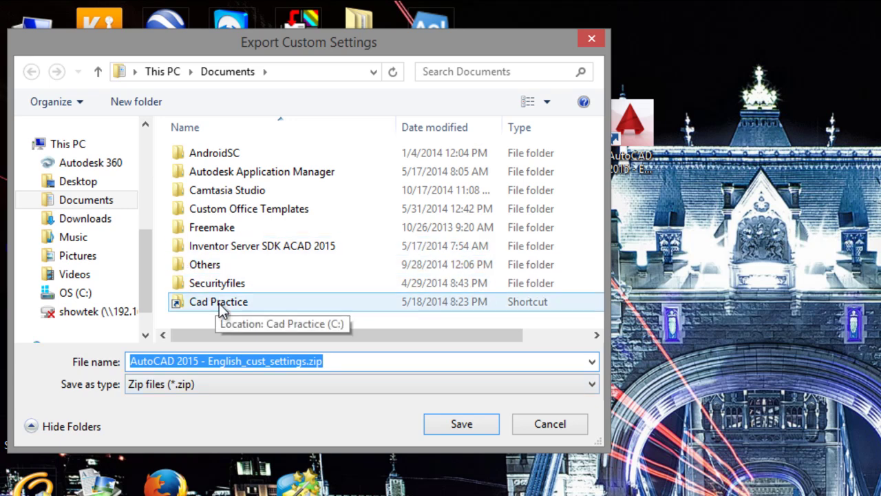
double_click(220, 305)
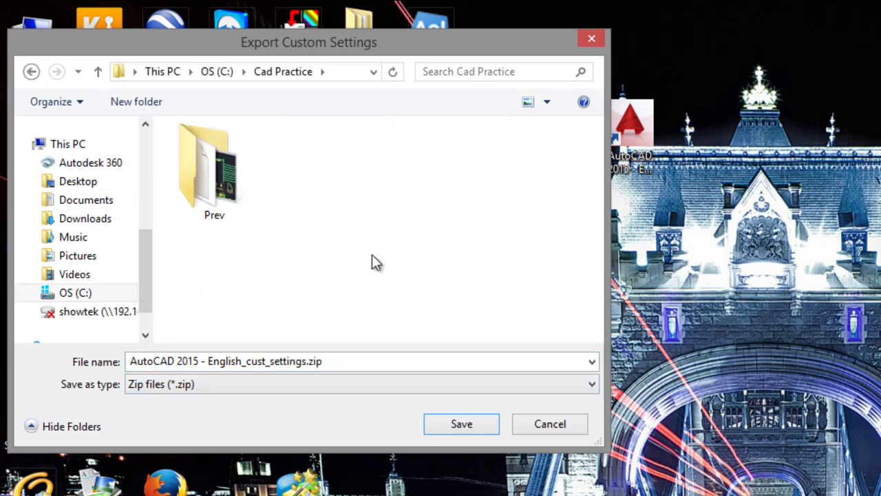
click(458, 424)
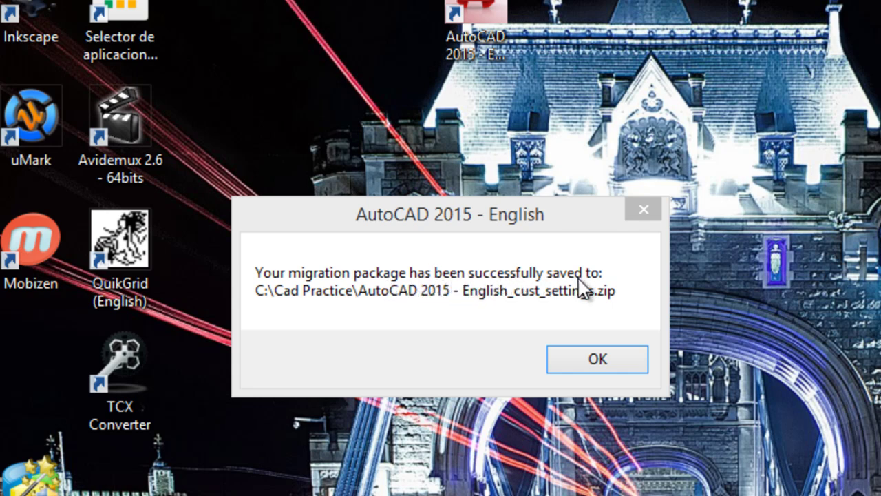
click(595, 361)
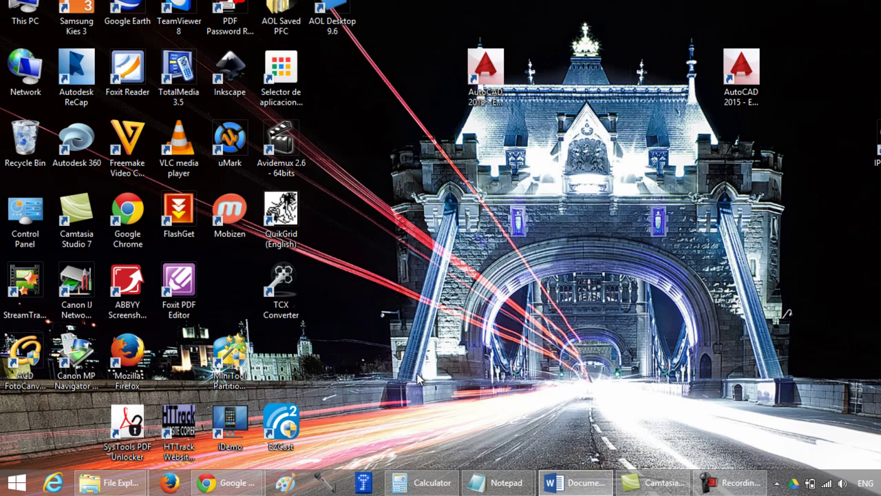
Return to the Start screen's full Apps list with the AutoCAD 2015 - English tools visible.
click(17, 487)
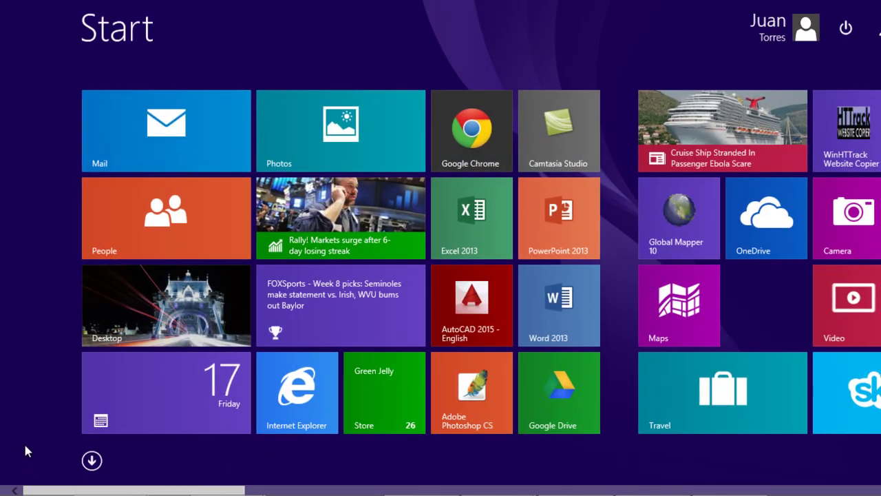
click(92, 461)
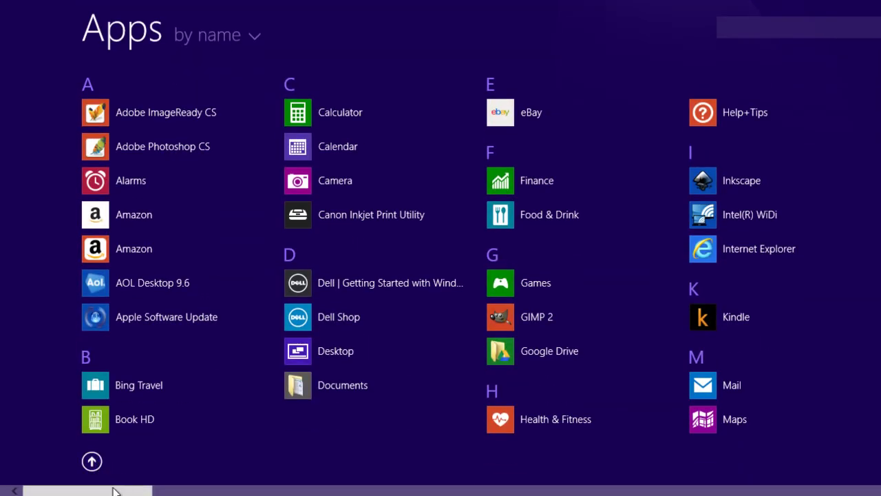
drag(117, 491, 414, 493)
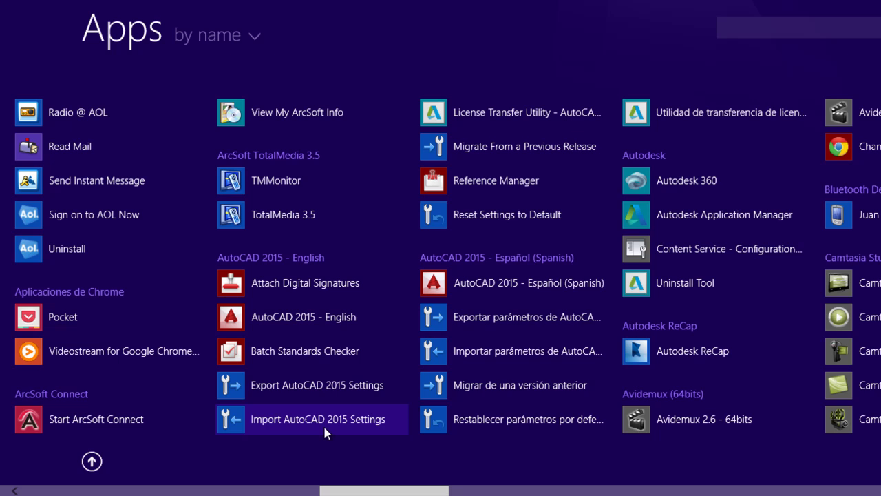
Run Import AutoCAD 2015 Settings on the exported zip in Cad Practice and confirm the import.
click(262, 425)
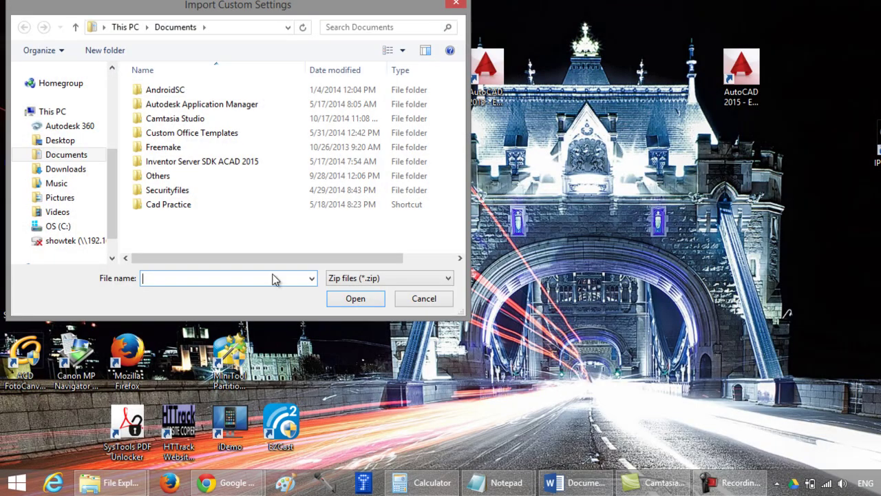
double_click(183, 208)
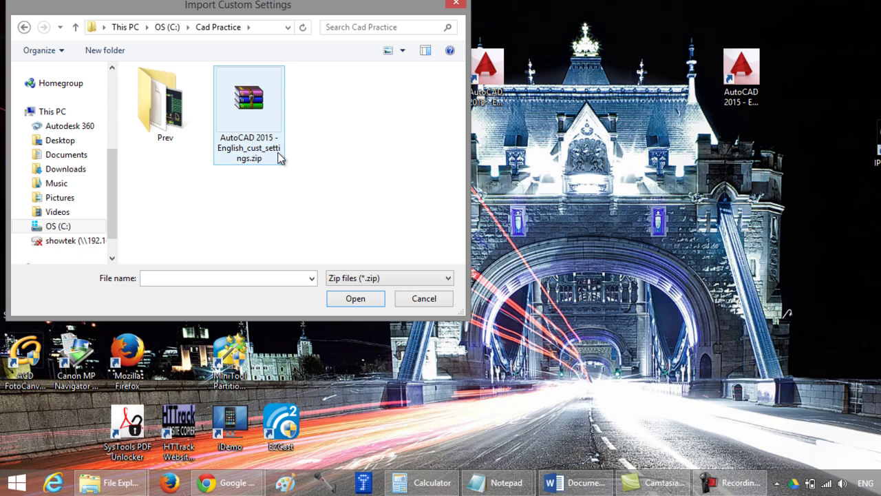
click(266, 114)
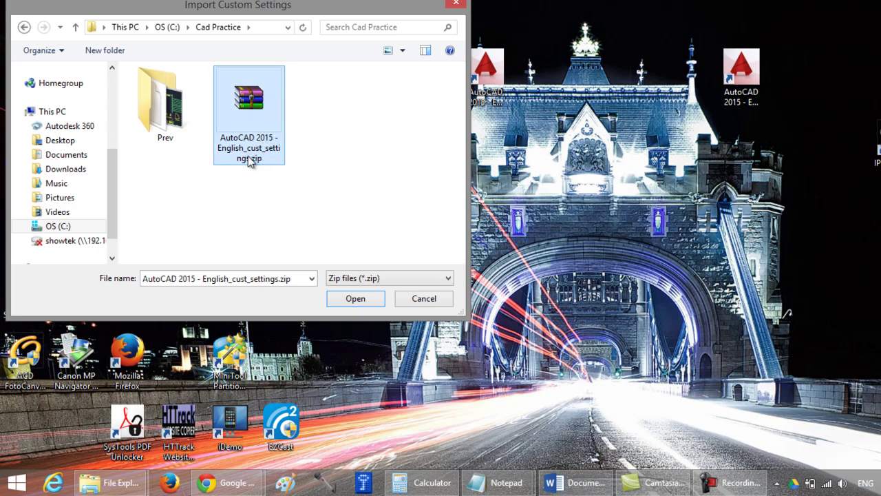
click(344, 300)
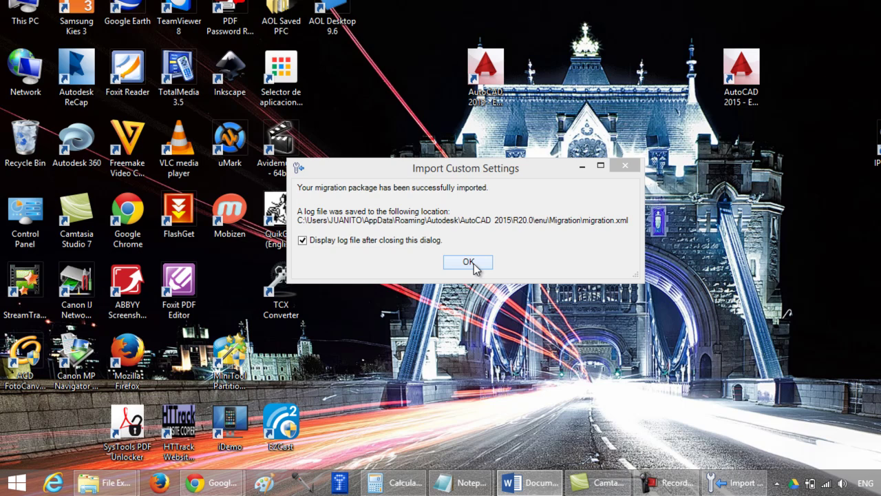
click(469, 263)
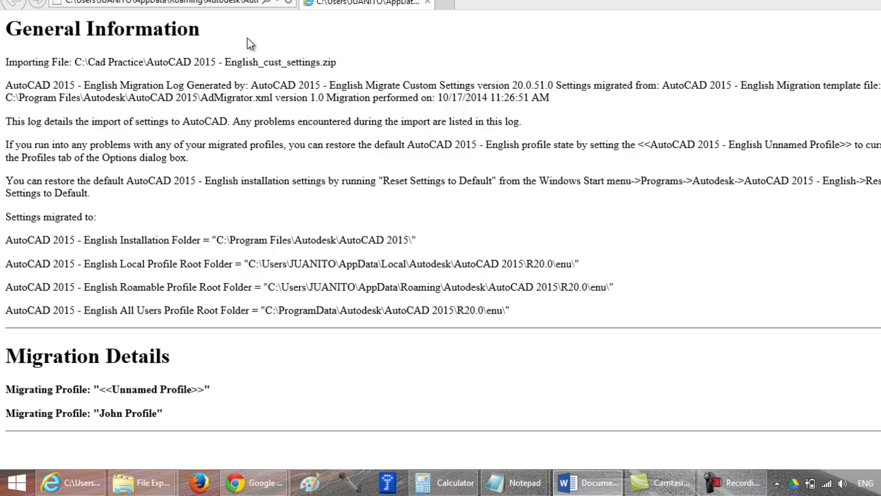
Check the migration log's details, then return to the Windows desktop.
click(228, 144)
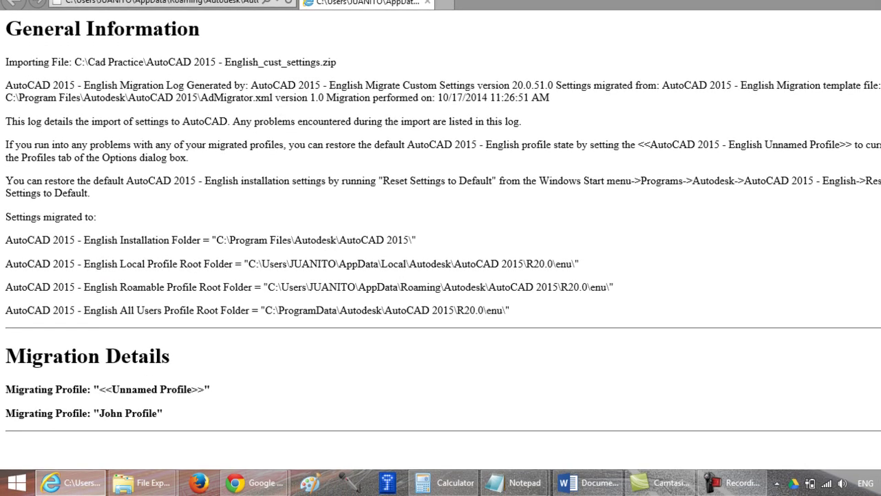
key(super+d)
Relaunch AutoCAD 2015 - English from the desktop shortcut and start a blank drawing.
click(487, 75)
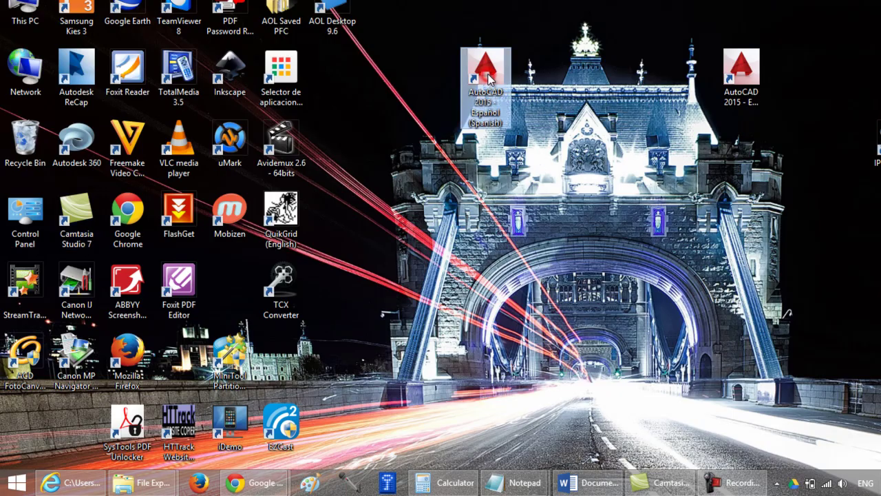
double_click(742, 74)
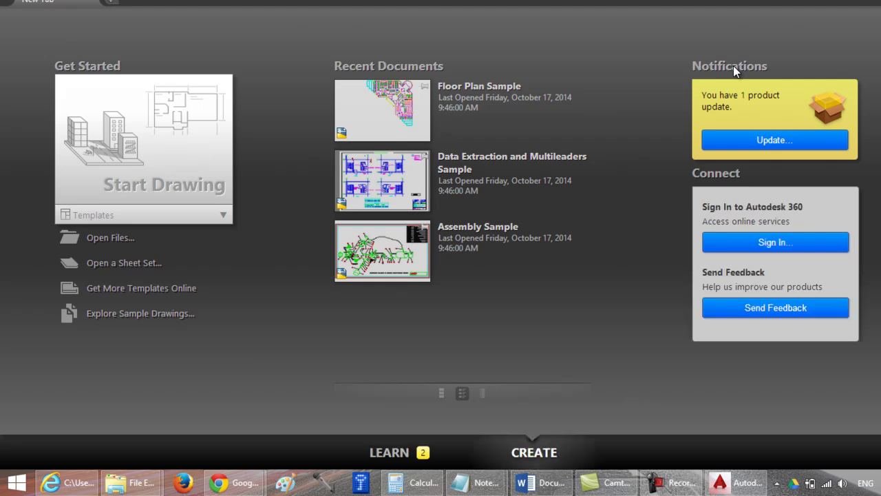
click(138, 145)
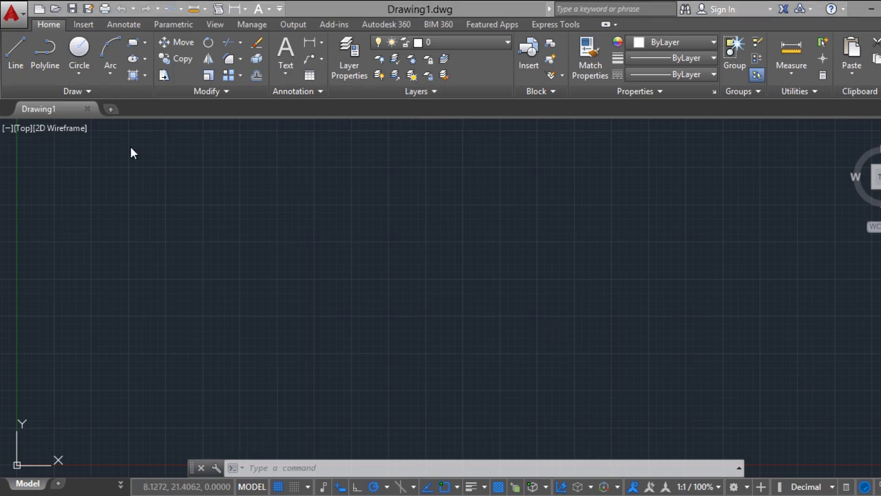
Open Options from the application menu and inspect the available profiles, selecting the Unnamed Profile entry.
click(18, 17)
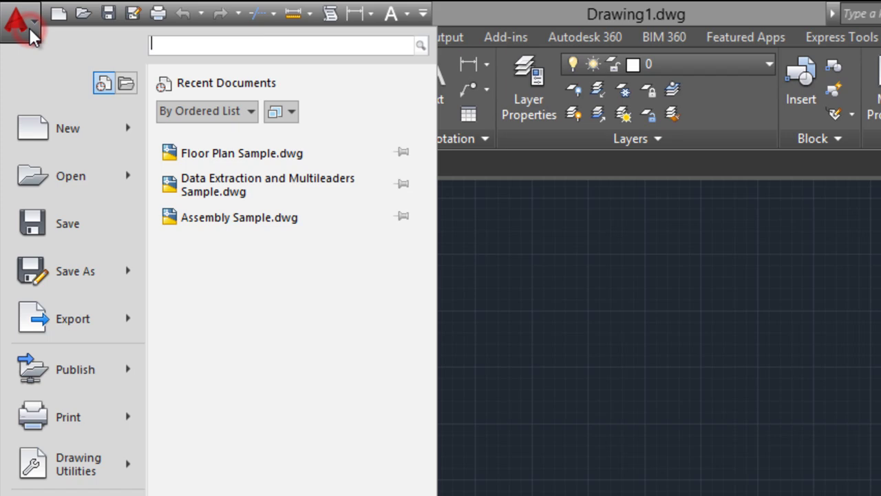
click(181, 454)
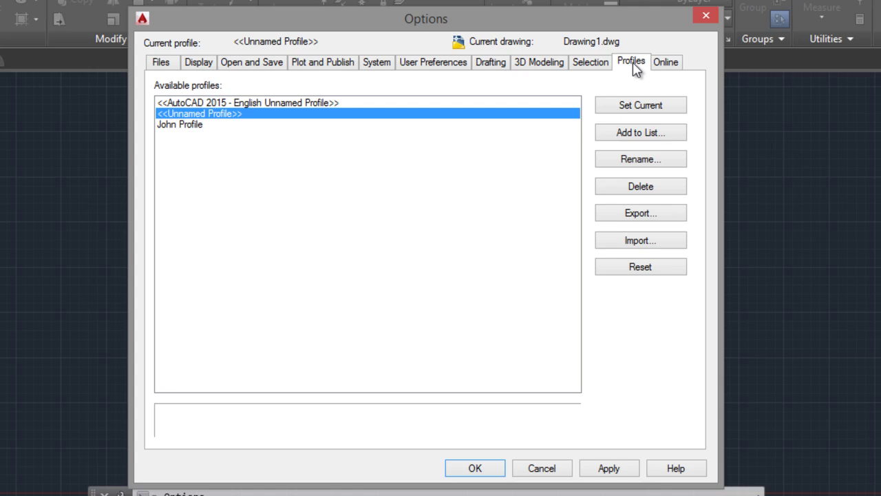
click(230, 103)
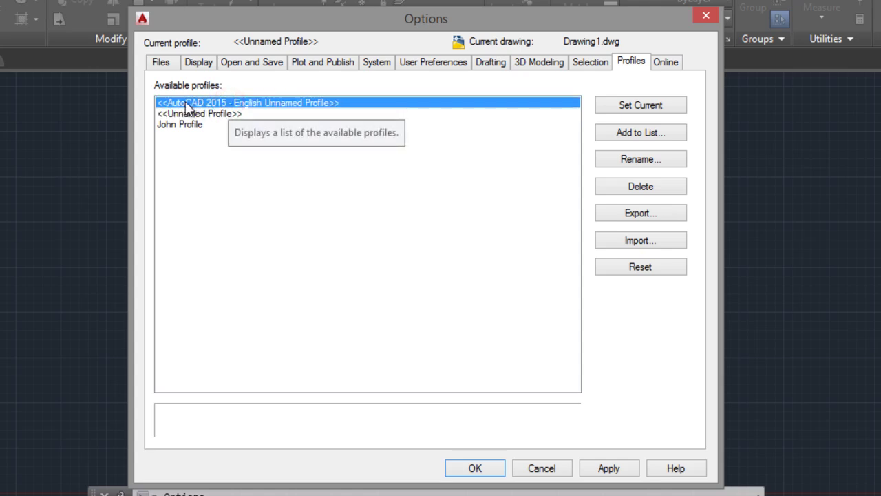